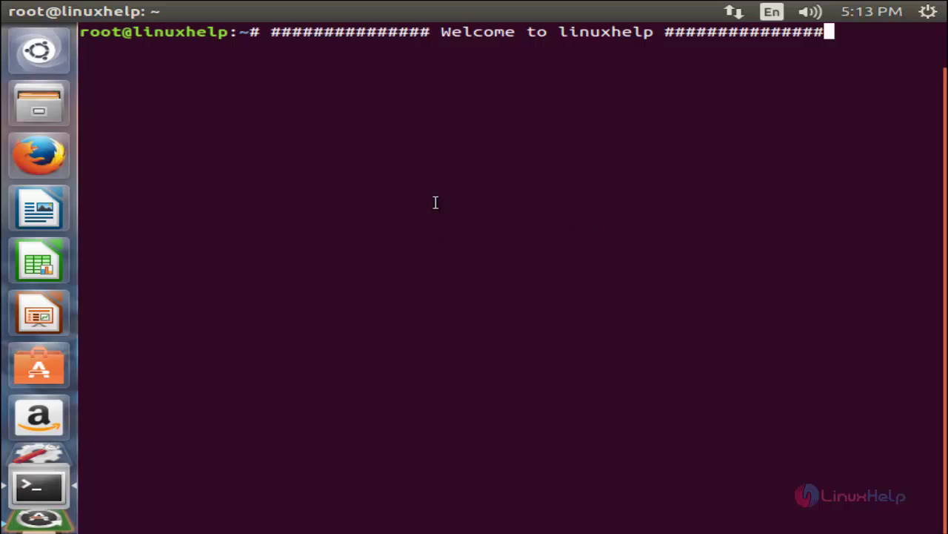
- Refresh the system's package lists with apt-get update
{"action": "key", "text": "Return"}
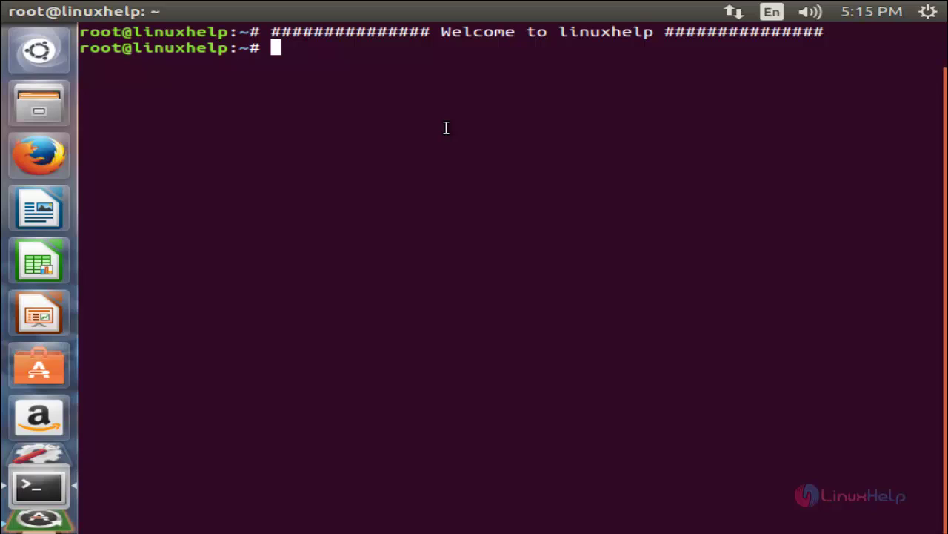
{"action": "type", "text": "apt"}
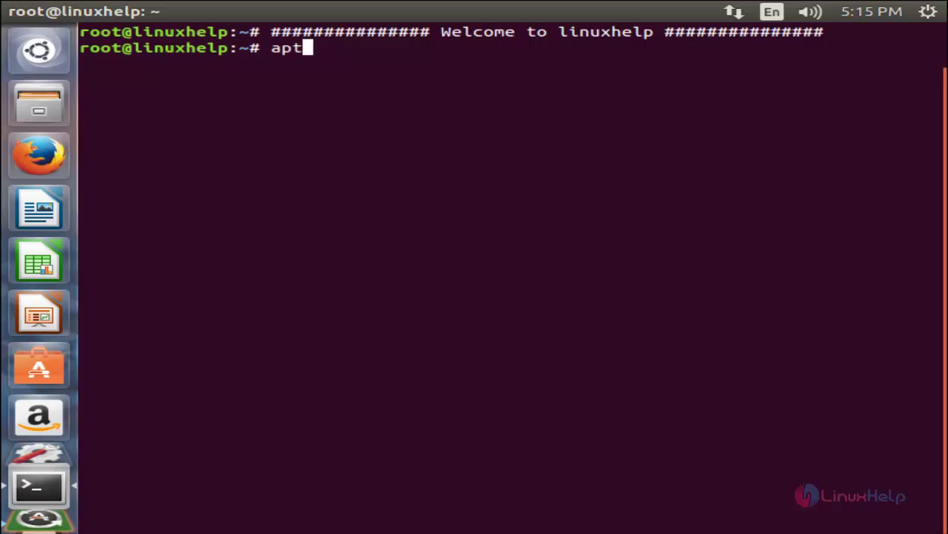
{"action": "type", "text": "-get"}
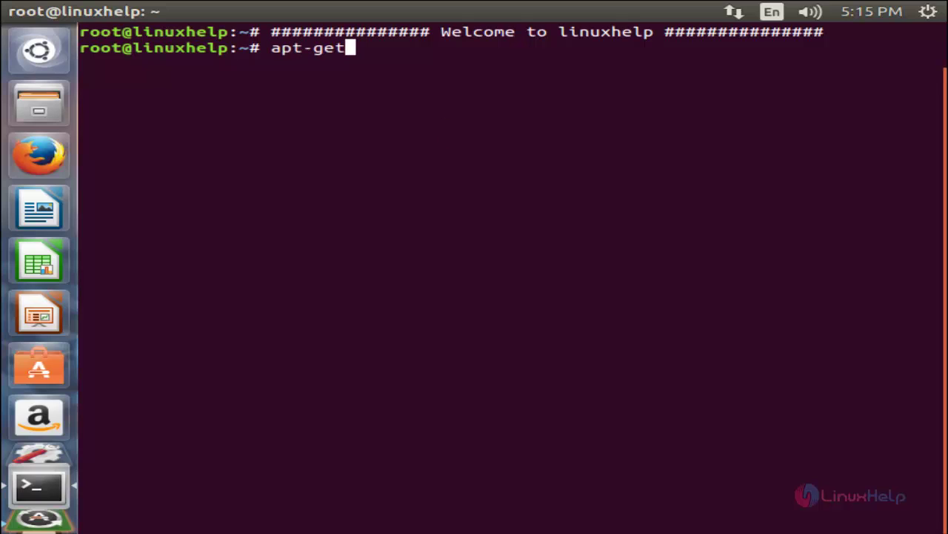
{"action": "type", "text": " update"}
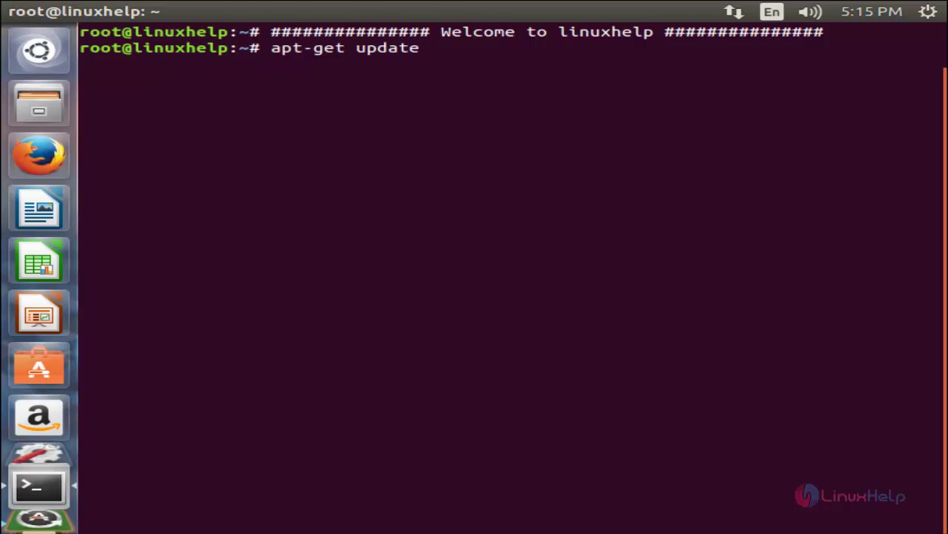
{"action": "key", "text": "Return"}
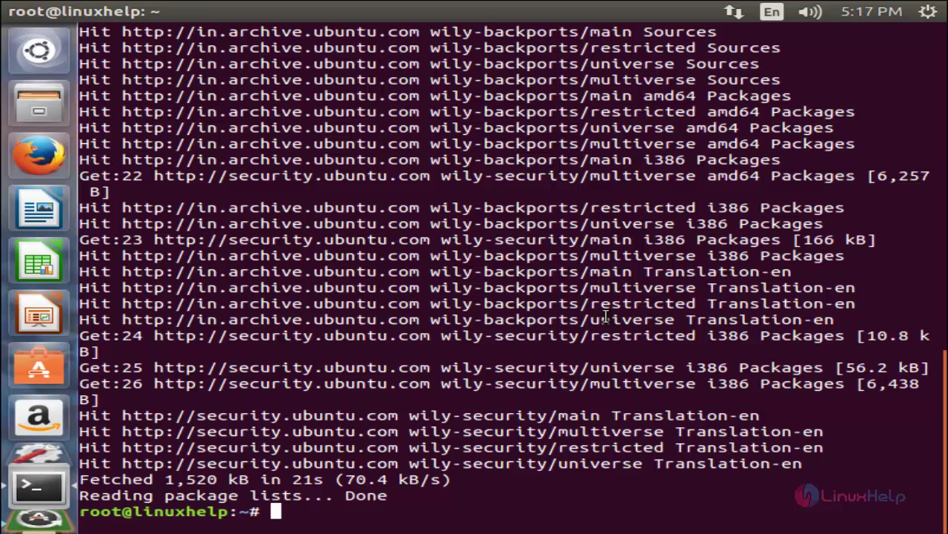
- Install the shutter package with apt-get install shutter -y, accepting all confirmations automatically
{"action": "type", "text": "apt-g"}
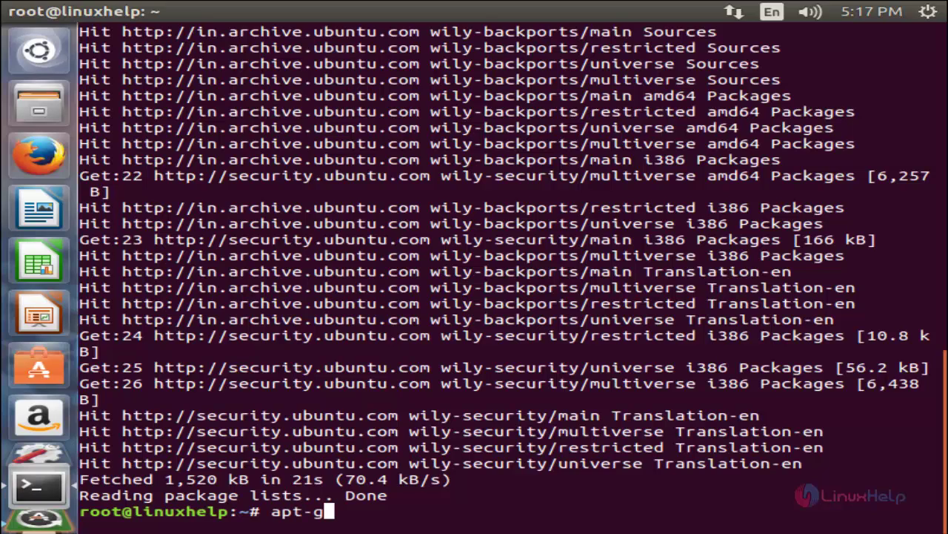
{"action": "type", "text": "et in"}
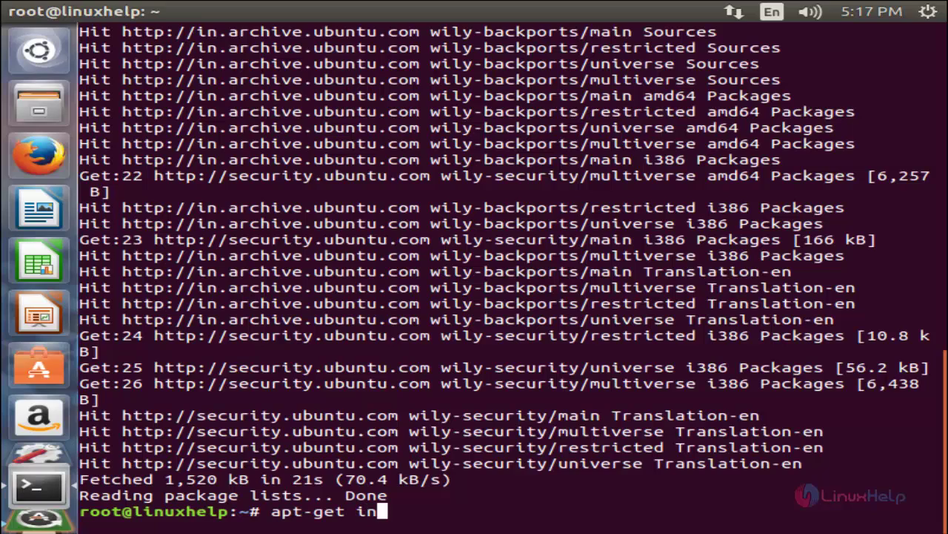
{"action": "type", "text": "stall shutter"}
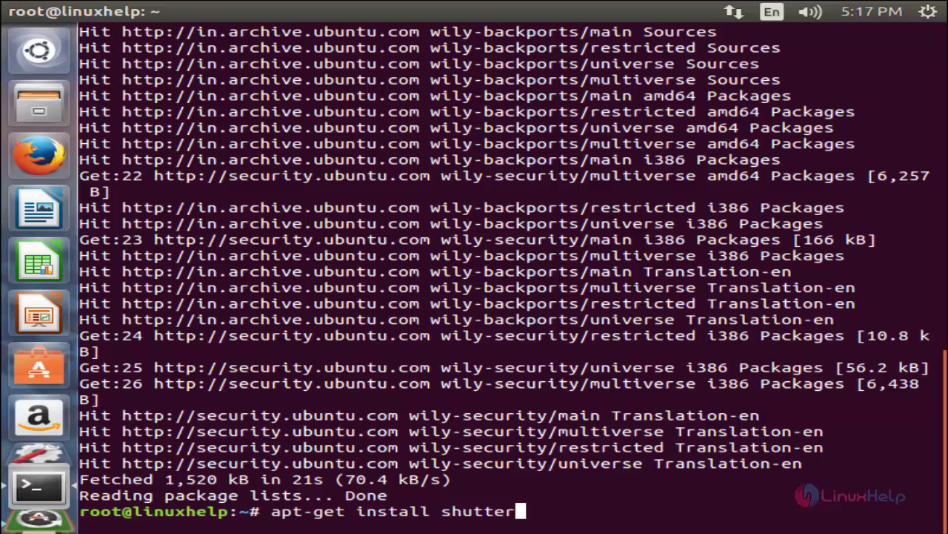
{"action": "type", "text": " -y"}
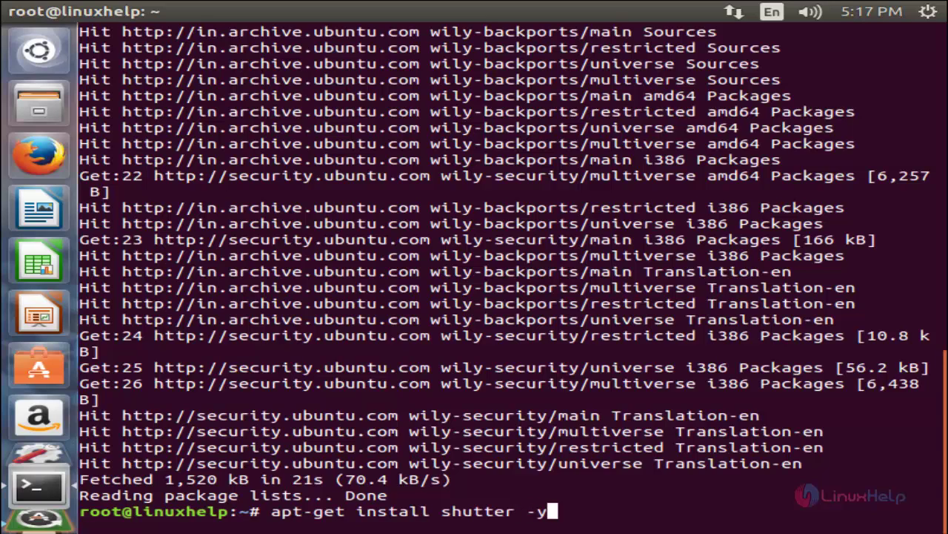
{"action": "key", "text": "Return"}
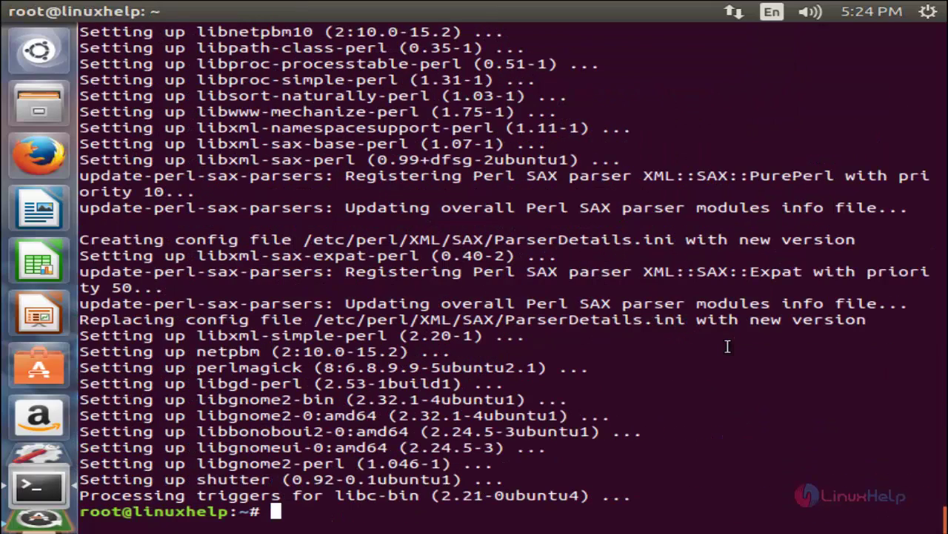
- List the available commands beginning with "shut" and complete the prompt entry to shutter without running it
{"action": "type", "text": "shut"}
{"action": "key", "text": "Tab"}
{"action": "key", "text": "Tab"}
{"action": "type", "text": "ter"}
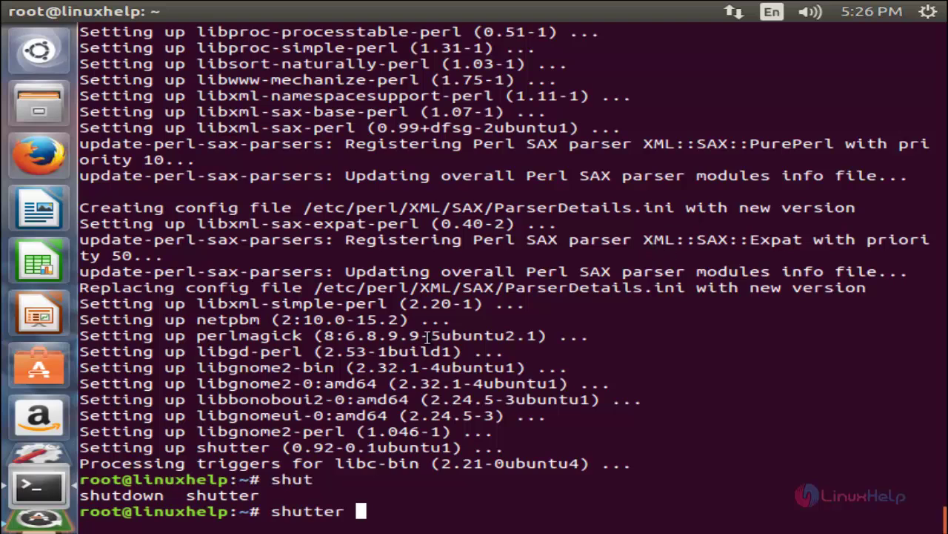
- Search the computer's applications for "shutter" and launch Shutter
{"action": "left_click", "coordinate": [54, 51]}
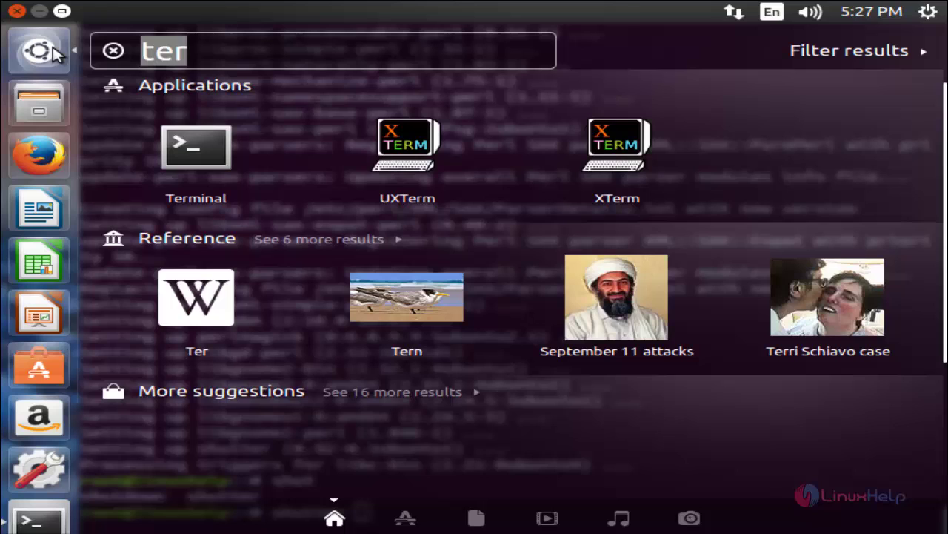
{"action": "key", "text": "BackSpace"}
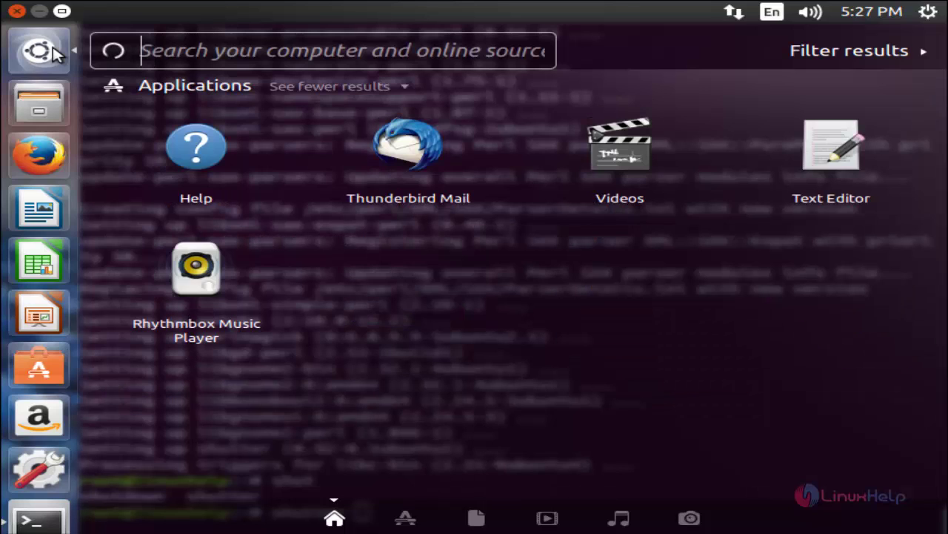
{"action": "type", "text": "shutter"}
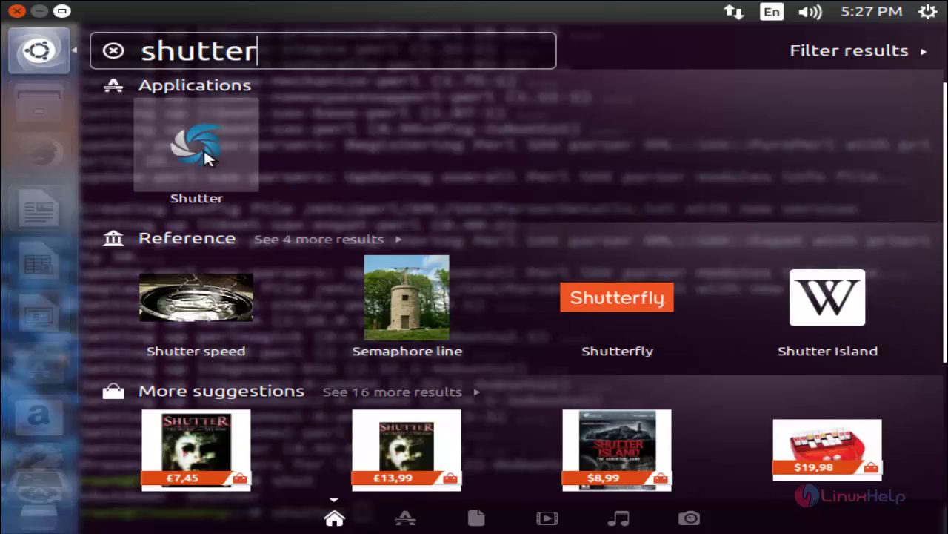
{"action": "left_click", "coordinate": [203, 147]}
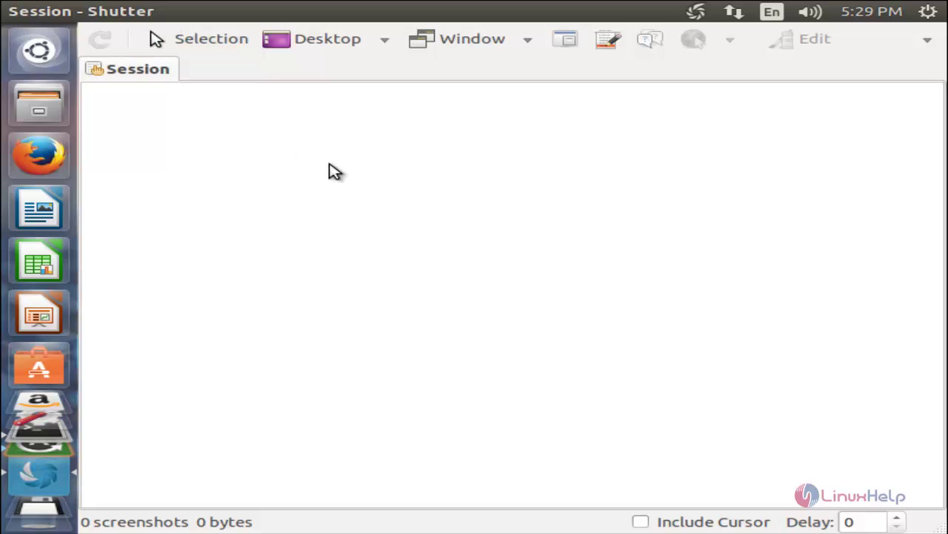
- Capture a rectangular selection of about 342 x 391 pixels around the stacked stones on the desktop wallpaper
{"action": "left_click", "coordinate": [195, 43]}
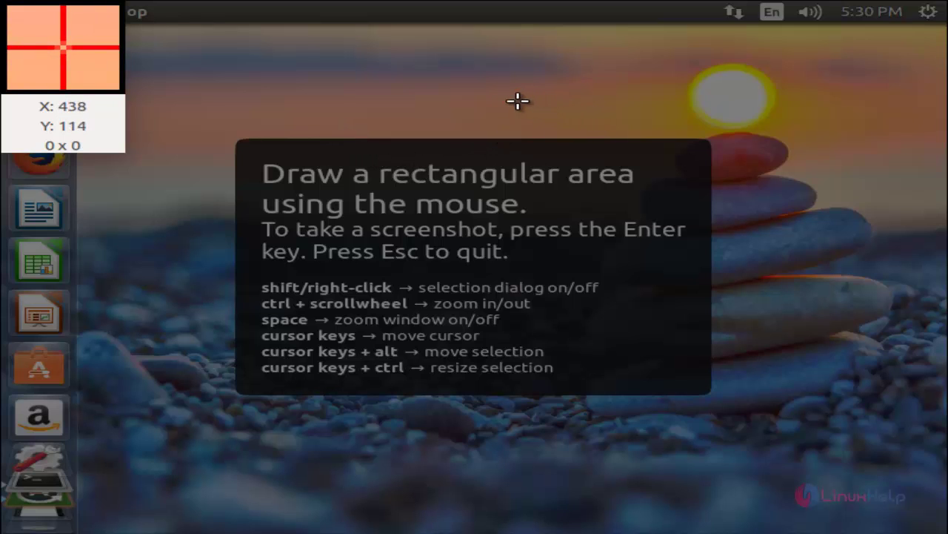
{"action": "left_click_drag", "start_coordinate": [518, 102], "coordinate": [914, 441]}
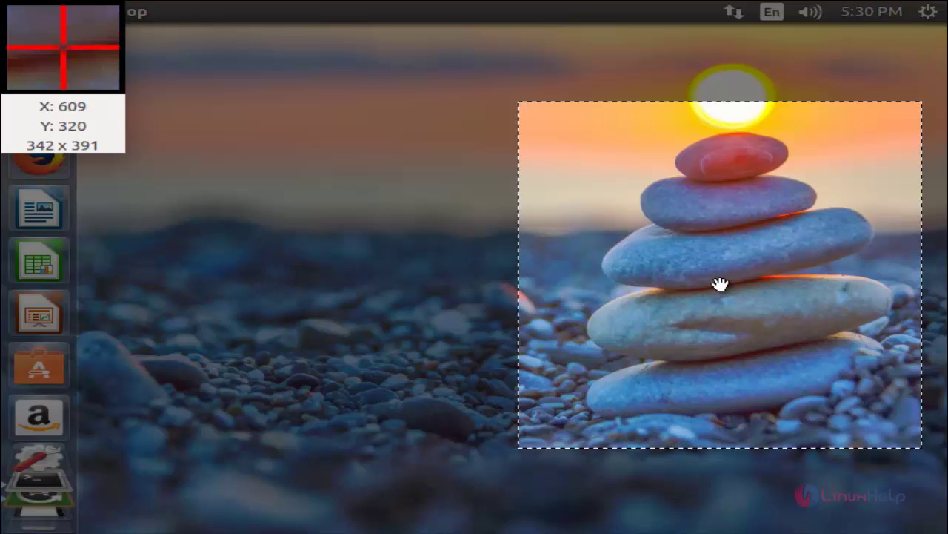
{"action": "key", "text": "Return"}
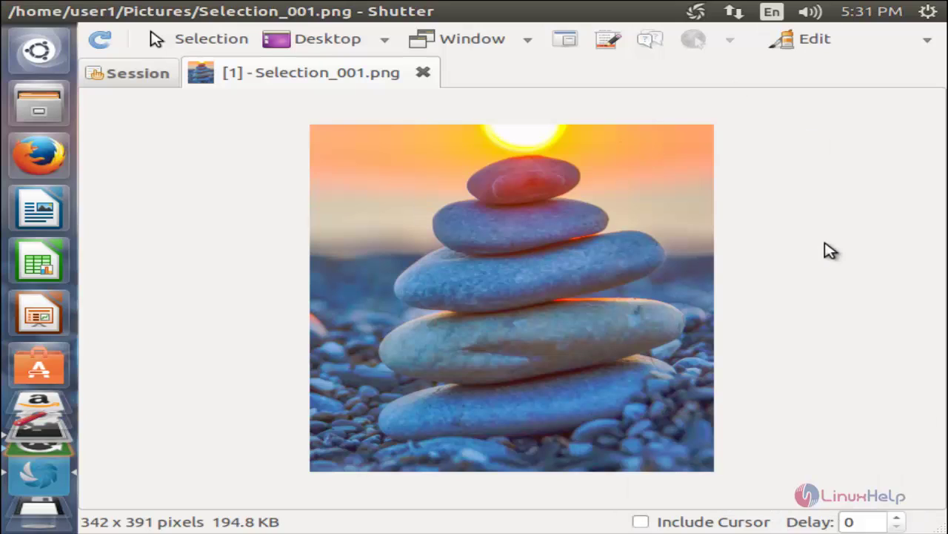
- Take a screenshot of the full desktop and another of the Software Updater window
{"action": "left_click", "coordinate": [326, 43]}
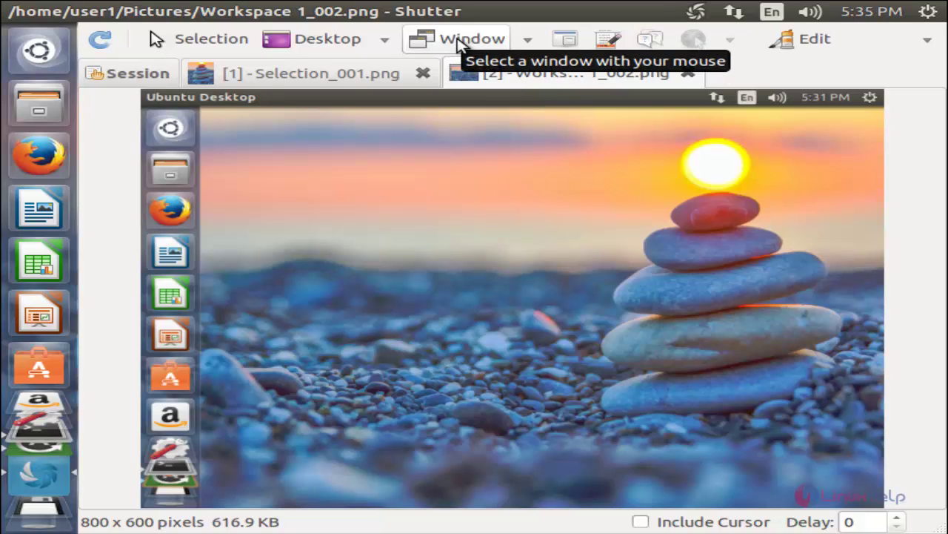
{"action": "left_click", "coordinate": [461, 41]}
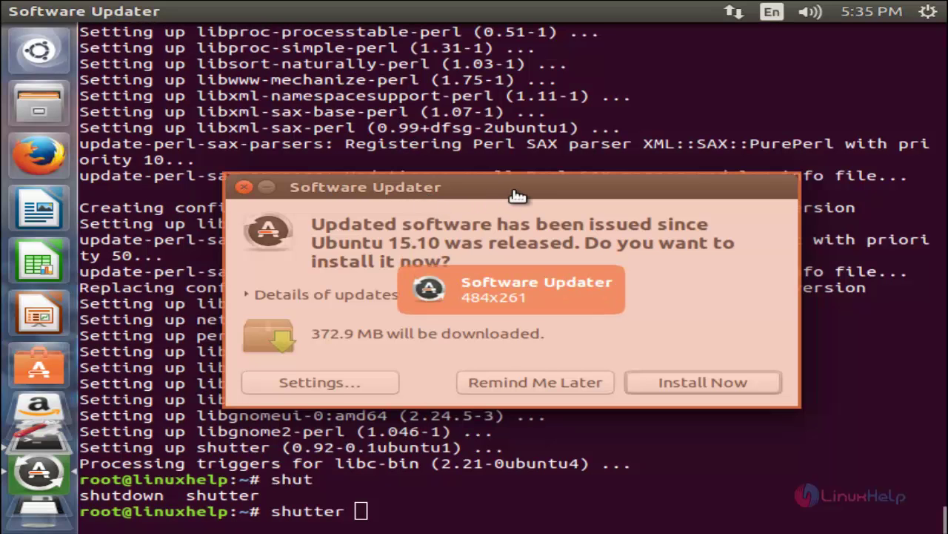
{"action": "left_click", "coordinate": [517, 195]}
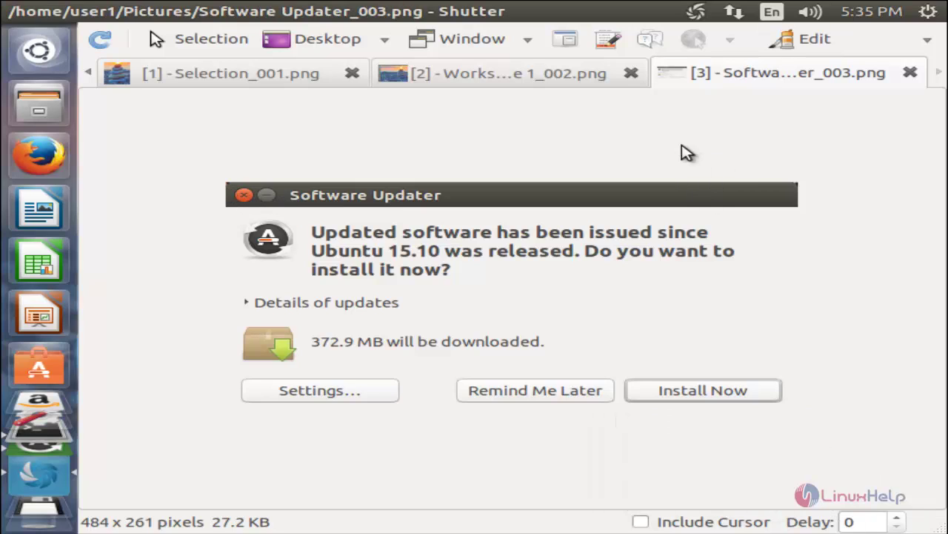
- Open the Software Updater screenshot in the drawing editor and save it
{"action": "left_click", "coordinate": [816, 40]}
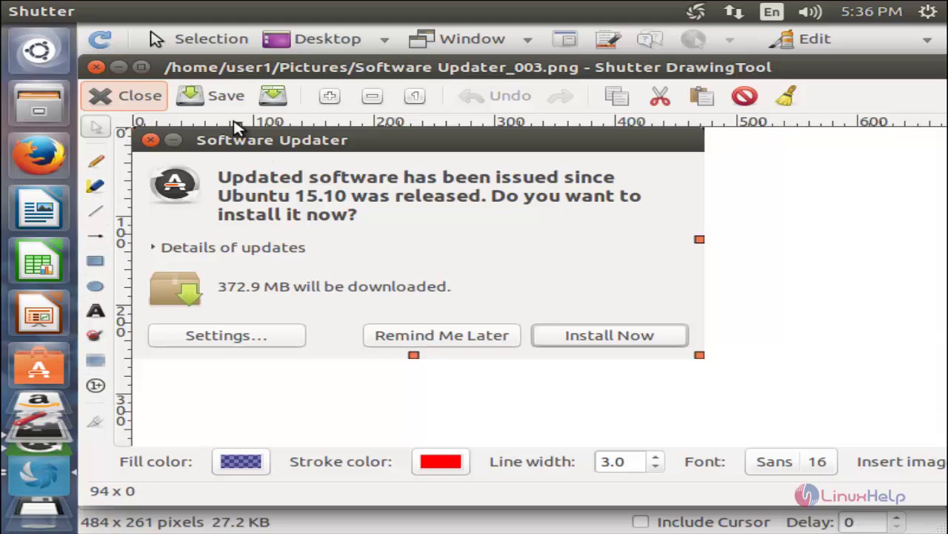
{"action": "left_click", "coordinate": [223, 98]}
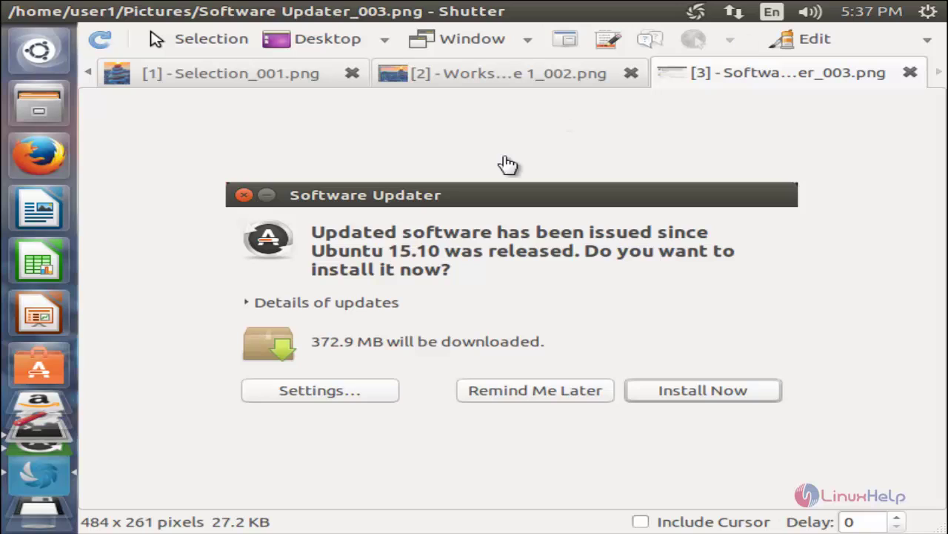
- Review Shutter's Main, Advanced, Actions, Image View, Behavior, Upload and Plugins preferences, and close the preferences
{"action": "left_click", "coordinate": [147, 20]}
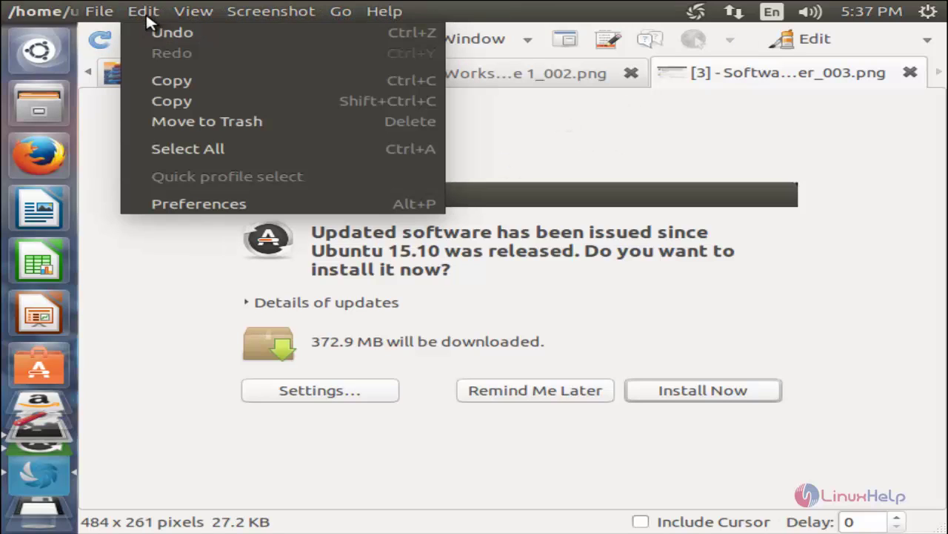
{"action": "left_click", "coordinate": [205, 205]}
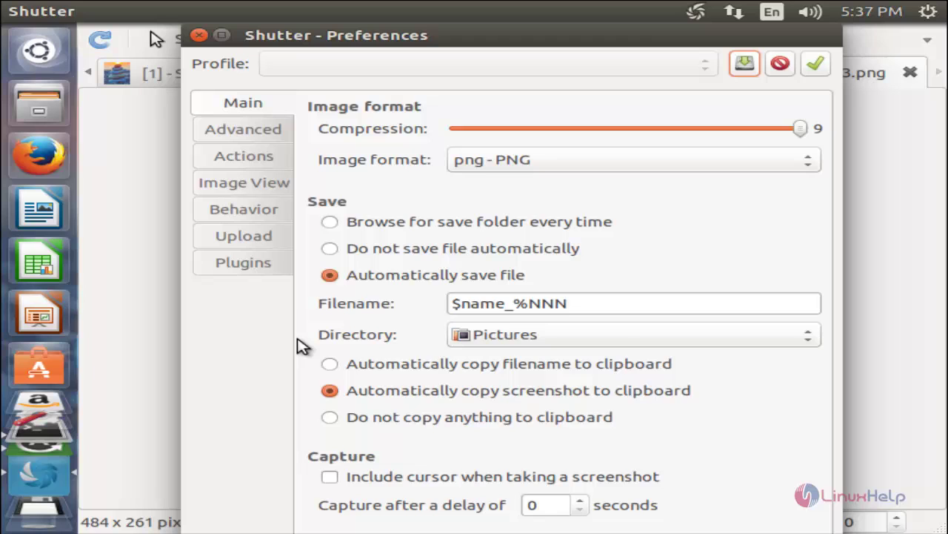
{"action": "left_click", "coordinate": [240, 133]}
{"action": "left_click", "coordinate": [253, 162]}
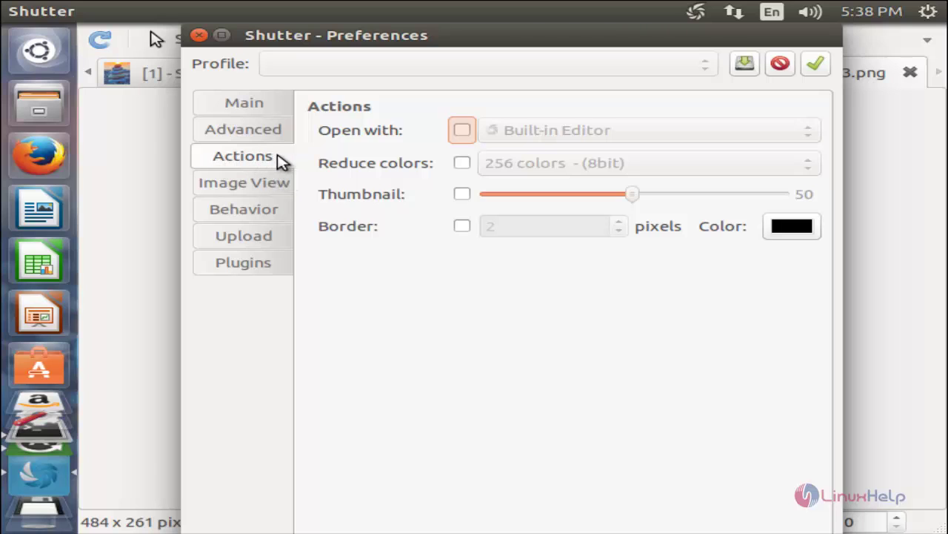
{"action": "left_click", "coordinate": [268, 185]}
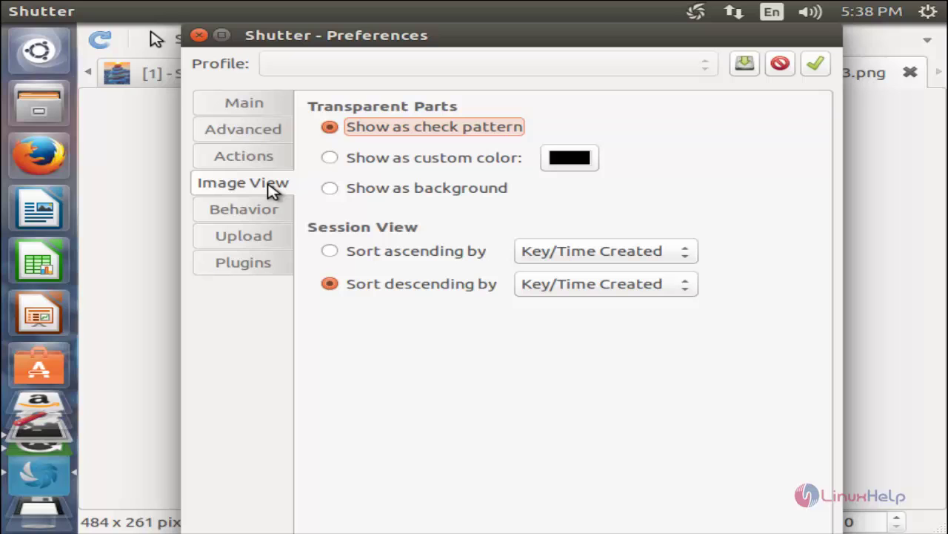
{"action": "left_click", "coordinate": [249, 222]}
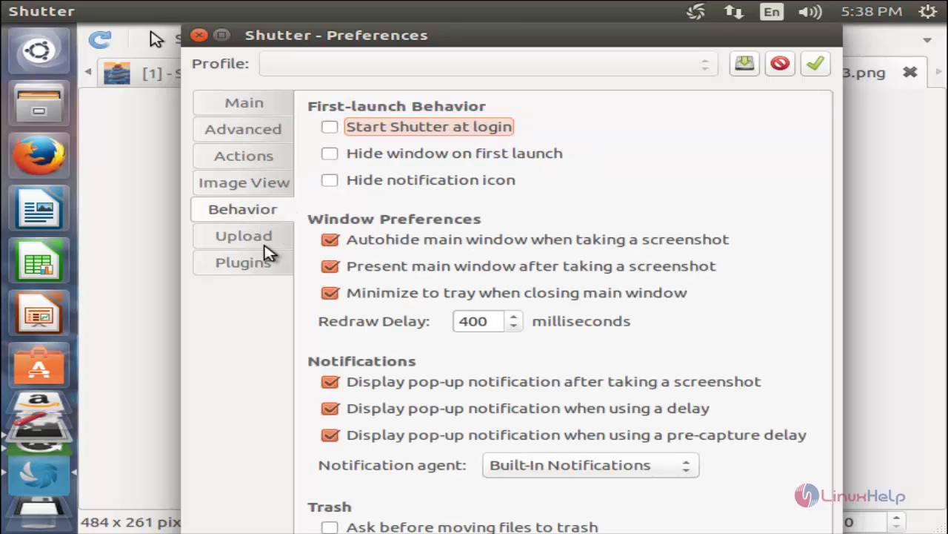
{"action": "left_click", "coordinate": [254, 240]}
{"action": "left_click", "coordinate": [259, 264]}
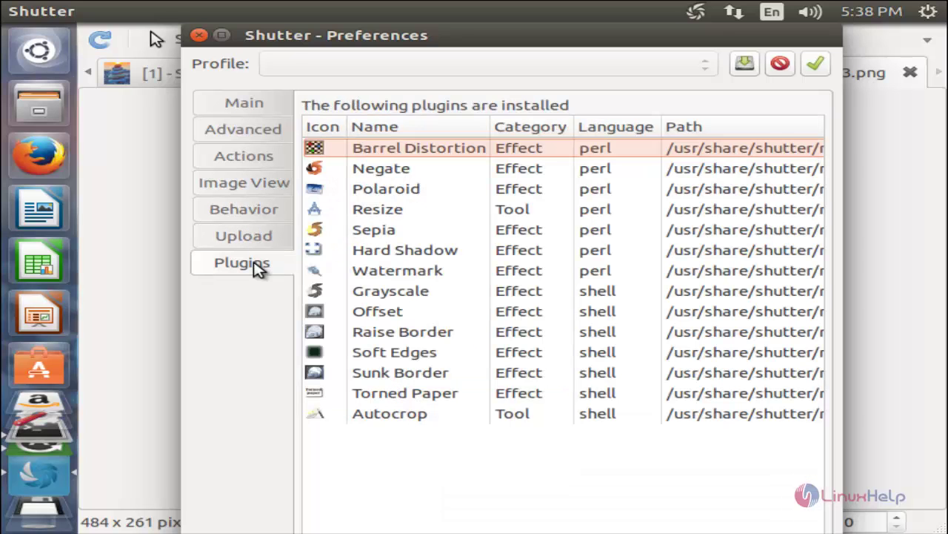
{"action": "left_click", "coordinate": [197, 36]}
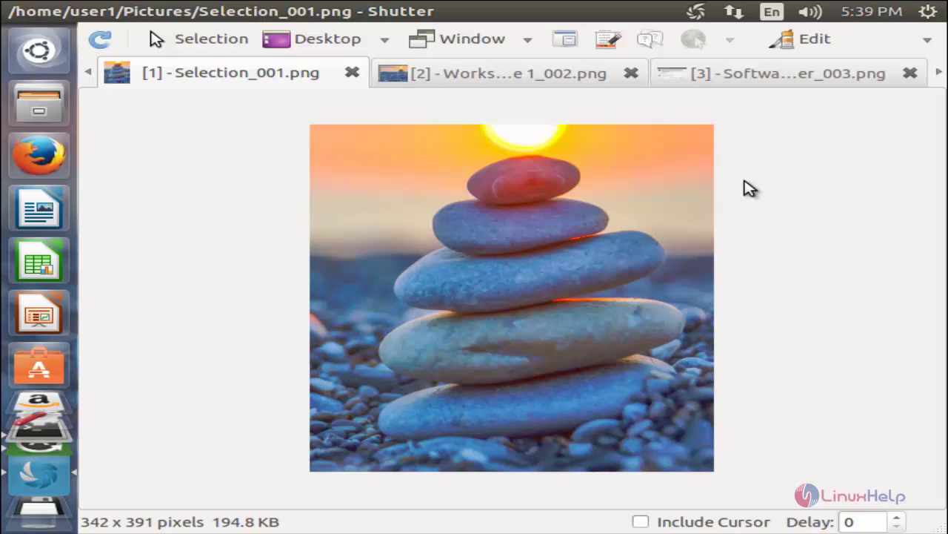